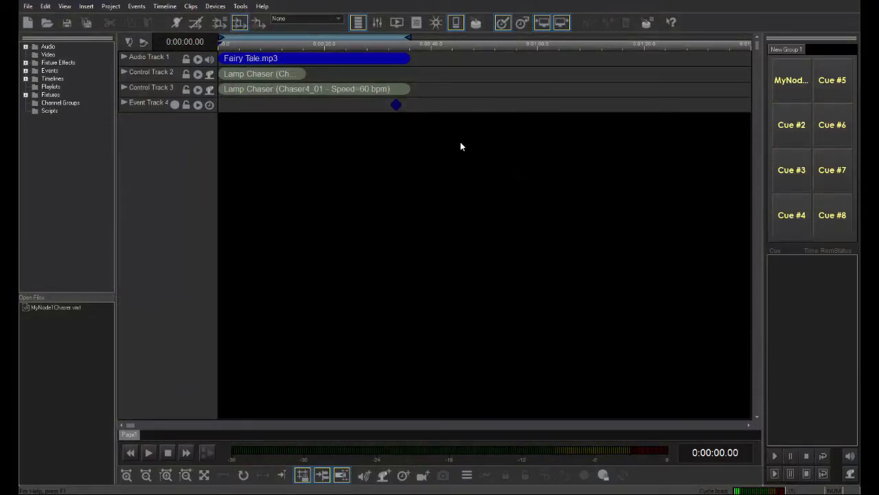
- Open the File Manager of the ShowNodes Manager
left_click(225, 7)
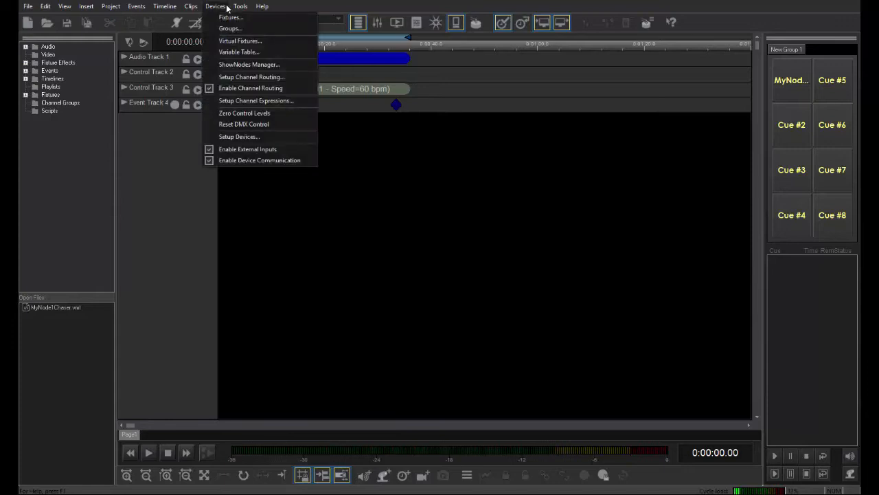
left_click(233, 64)
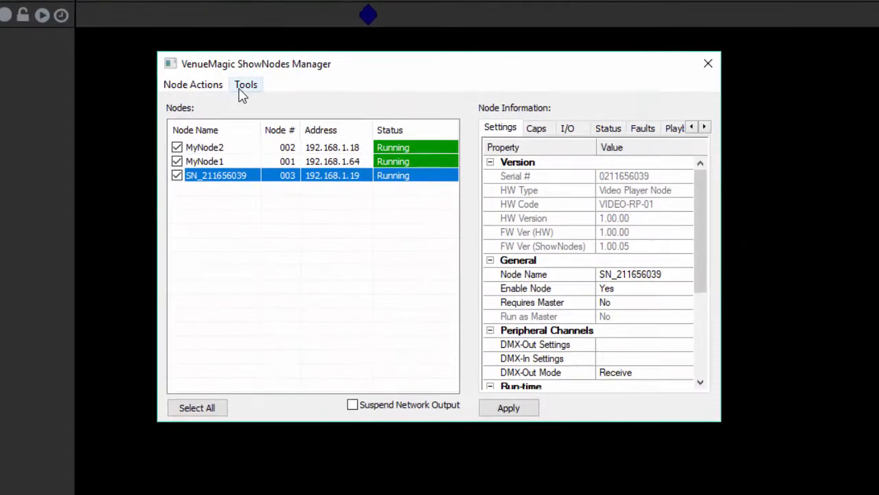
left_click(313, 142)
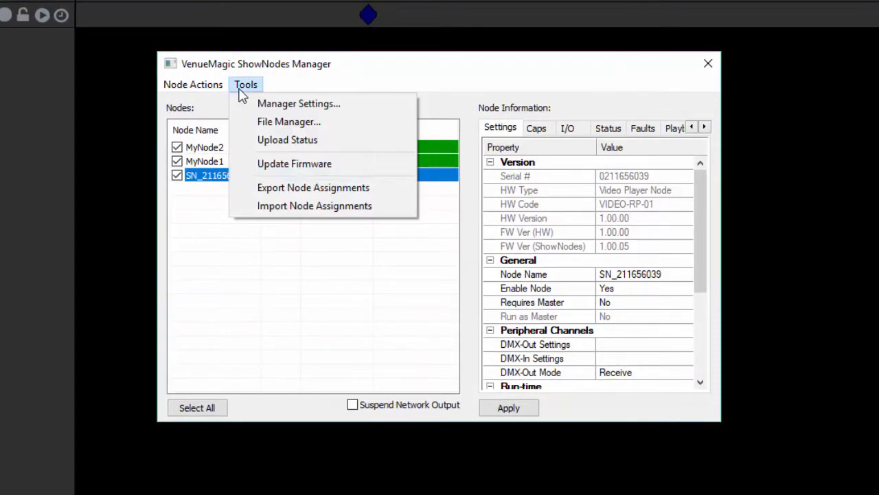
left_click(252, 122)
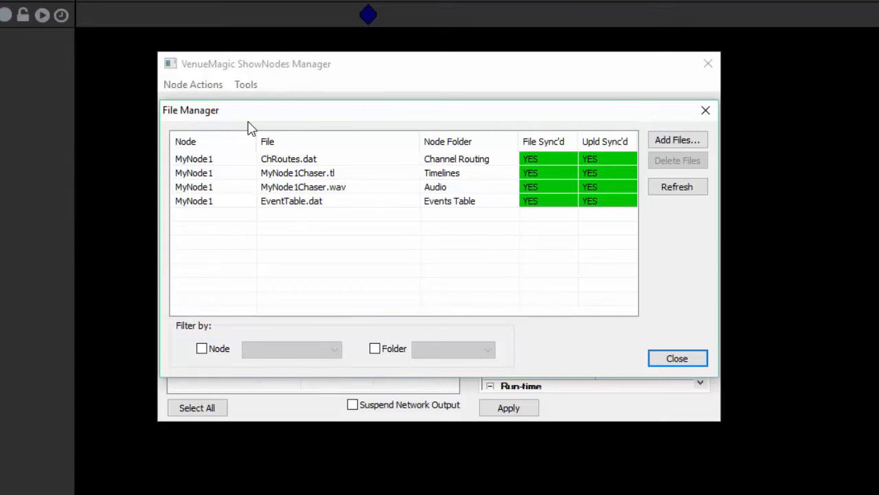
- Start adding files to node SN_211656039, with Video as the node folder
left_click(694, 146)
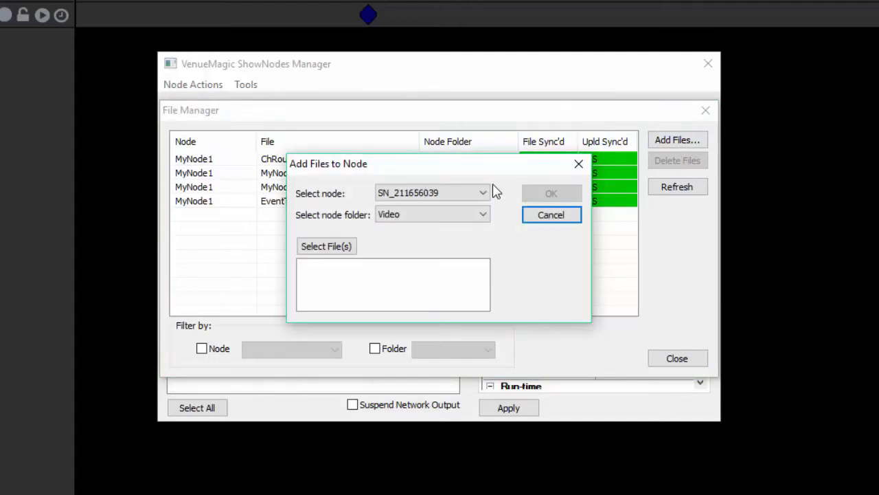
left_click(484, 194)
left_click(485, 197)
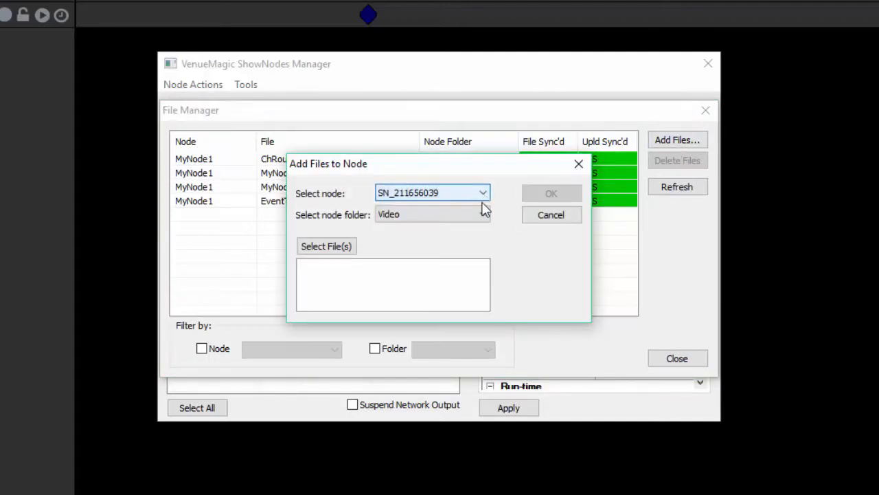
left_click(484, 217)
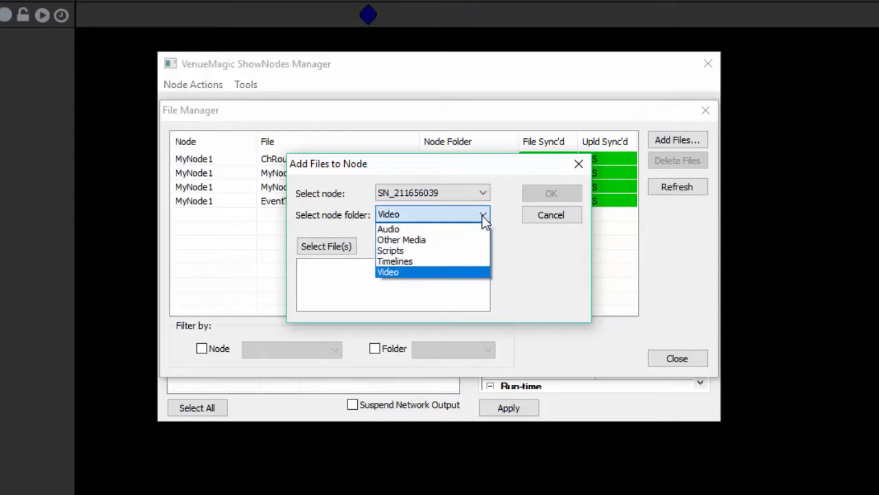
left_click(485, 219)
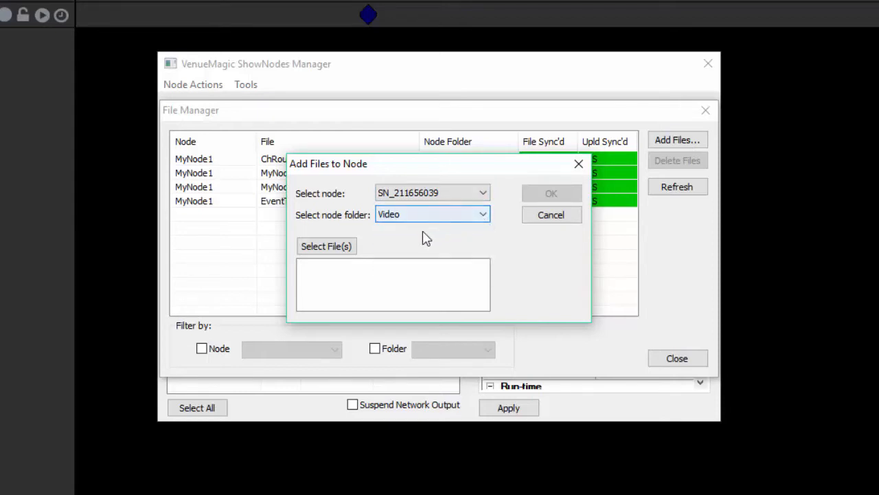
- Choose myvideo.mp4 from the Videos folder as the file to add, confirm the addition and close the File Manager
left_click(347, 248)
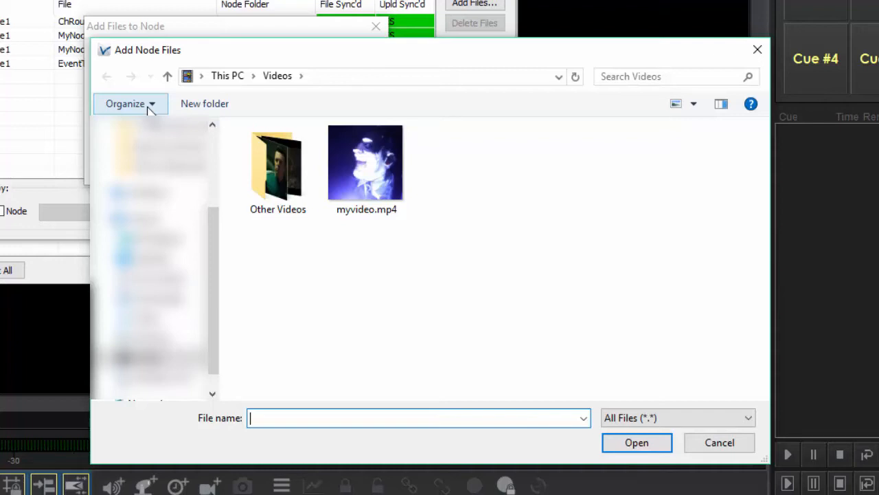
left_click(360, 177)
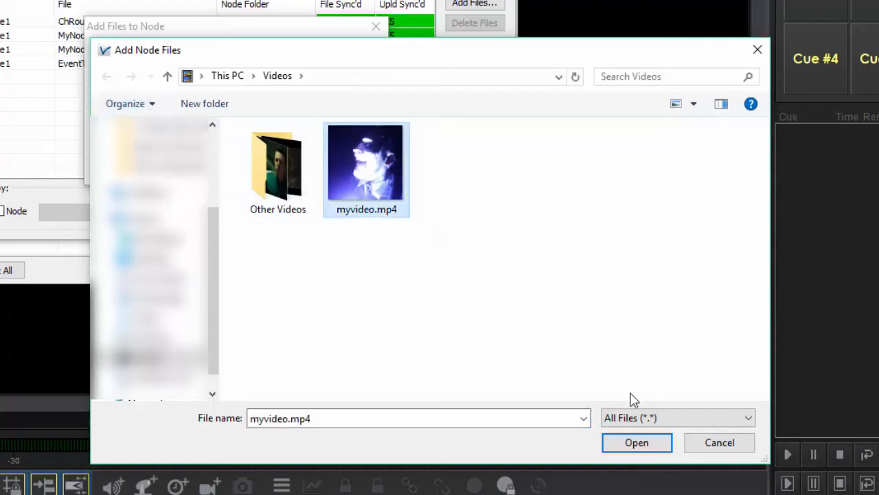
left_click(647, 445)
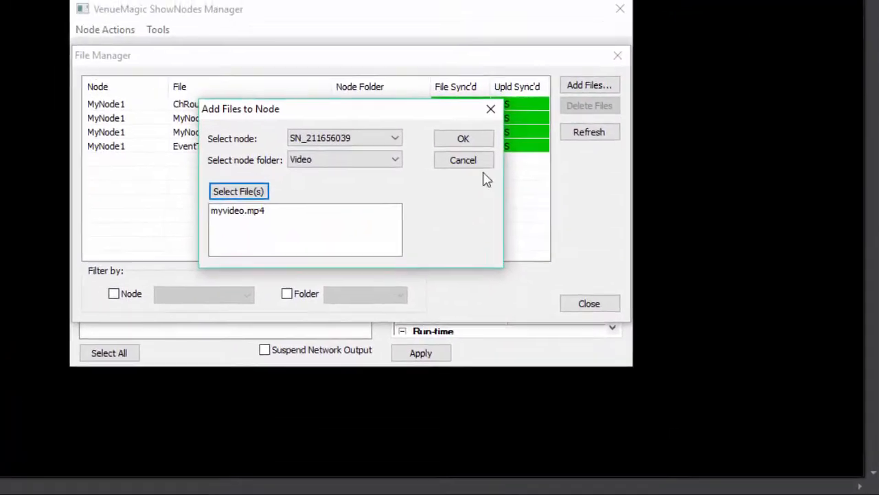
left_click(457, 134)
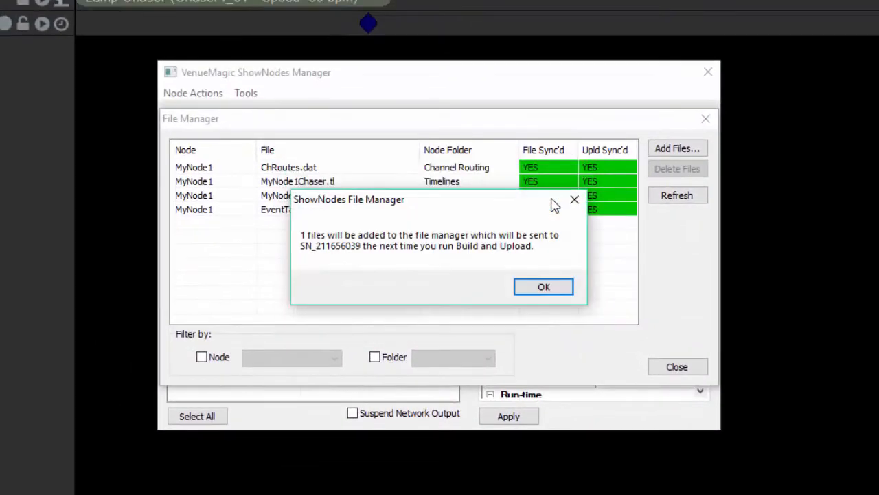
left_click(546, 287)
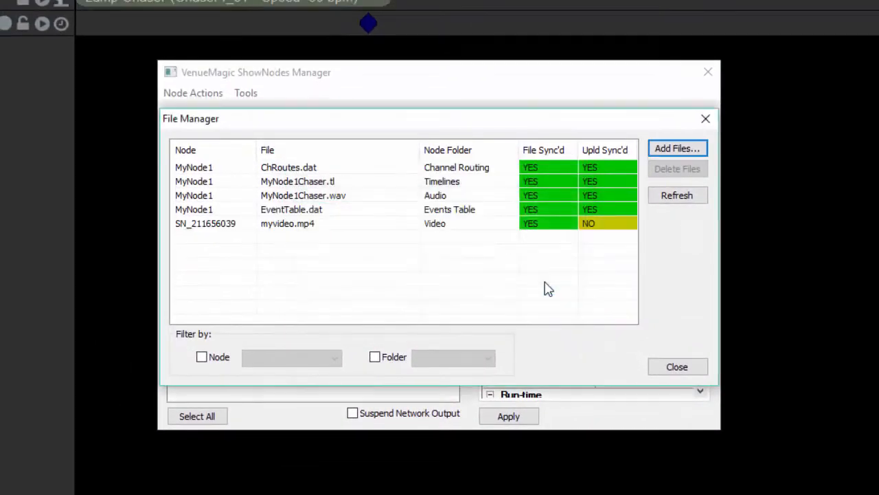
left_click(692, 371)
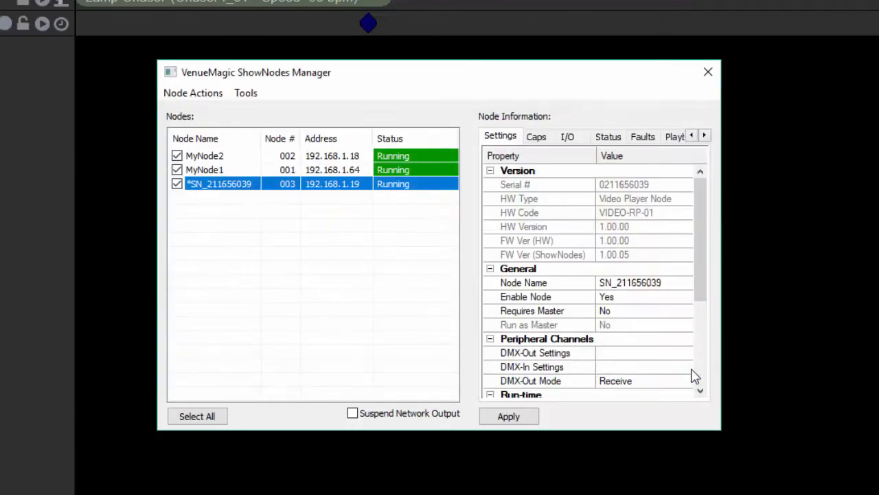
- Build and upload the project files to all nodes without forcing a rebuild or upload, and close the upload list
left_click(241, 96)
mouse_move(219, 96)
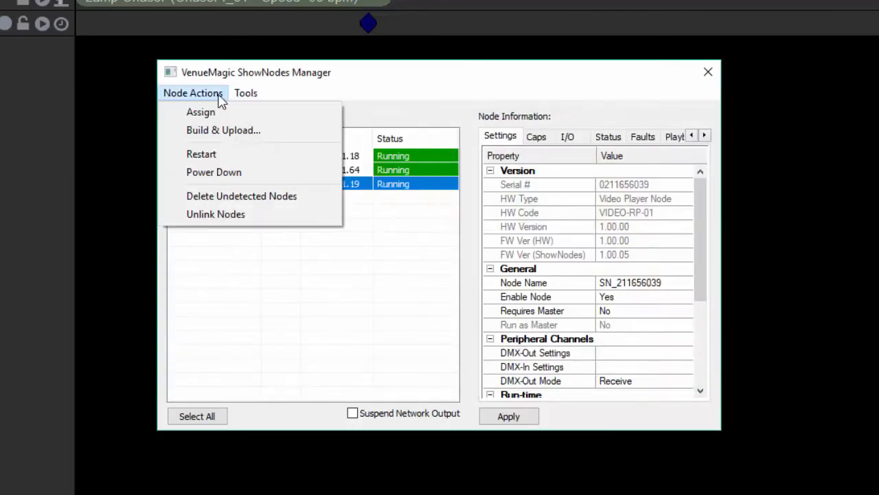
left_click(222, 130)
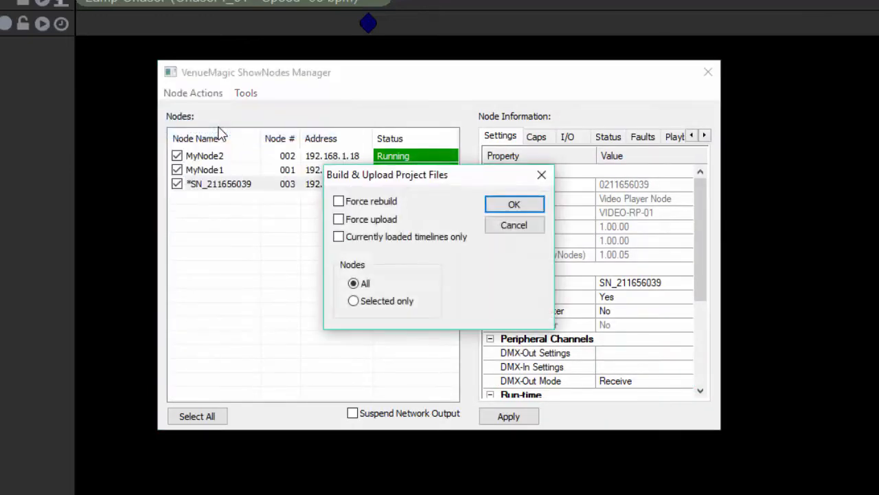
left_click(491, 205)
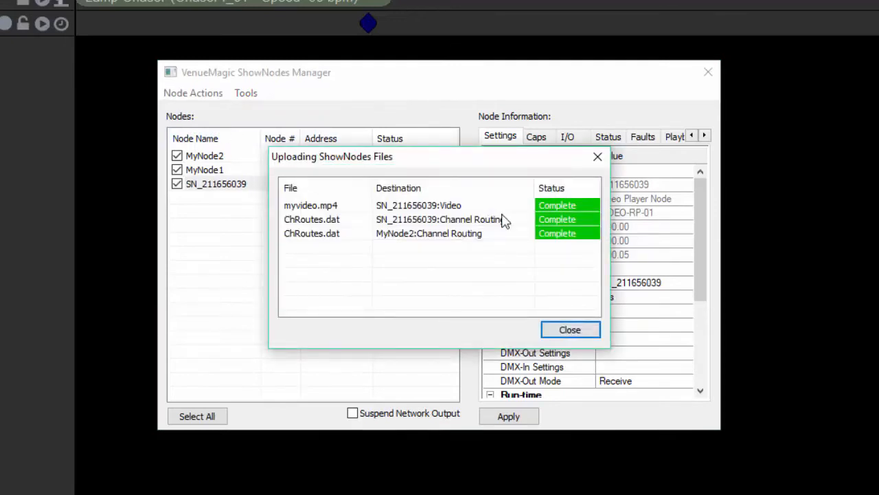
left_click(569, 331)
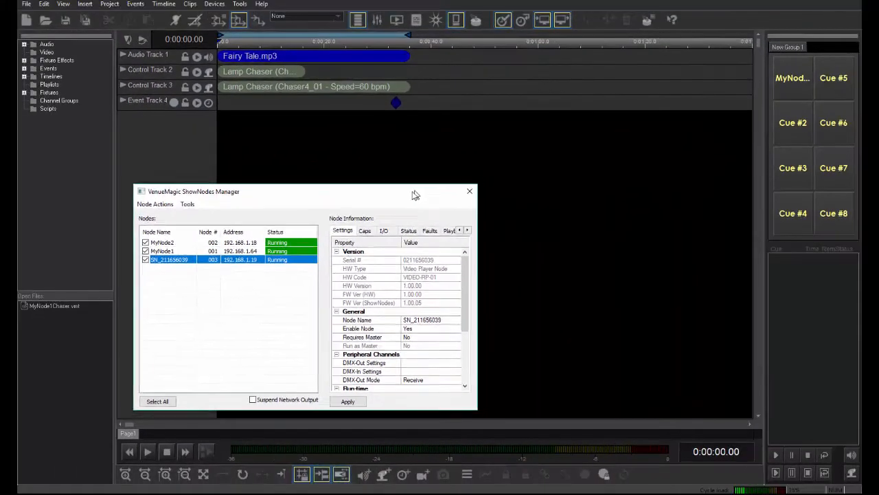
- Move the ShowNodes Manager window aside and assign a ShowNodes Command event to the Cue #2 button
left_click_drag(415, 195, 400, 202)
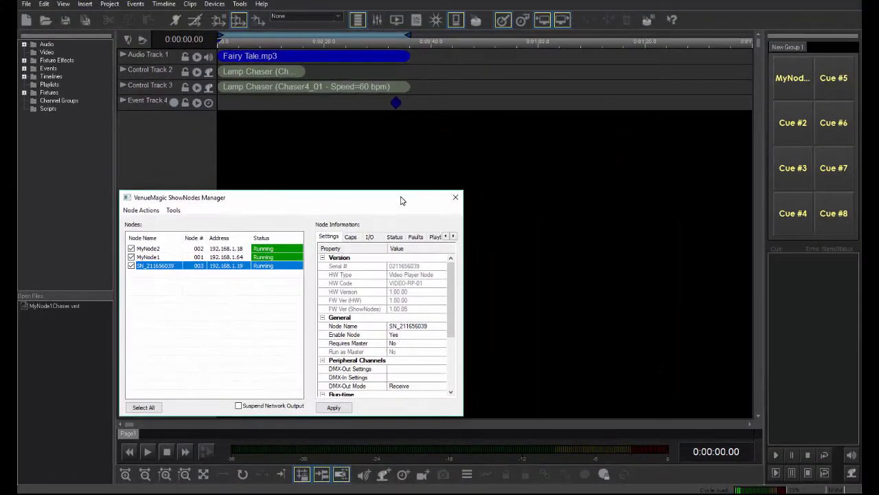
left_click(24, 68)
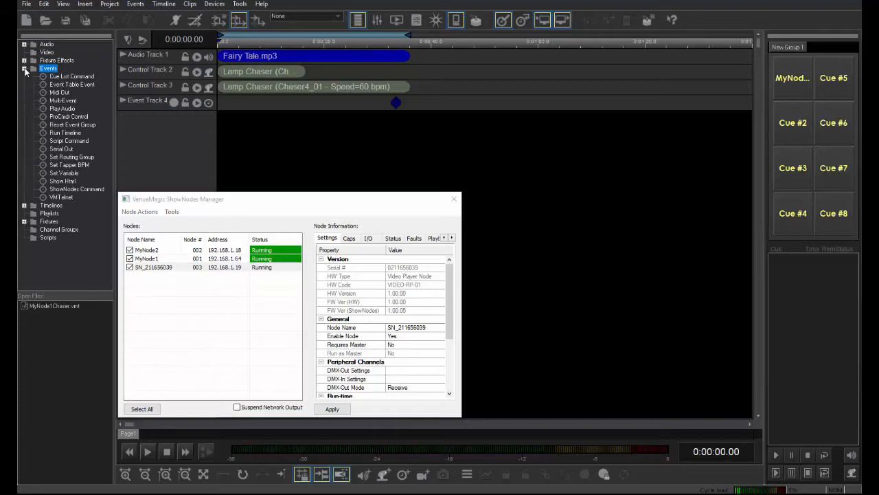
left_click_drag(101, 190, 791, 123)
- Change the caption of the new ShowNodes Command cue button to MyVideo in its properties
right_click(790, 123)
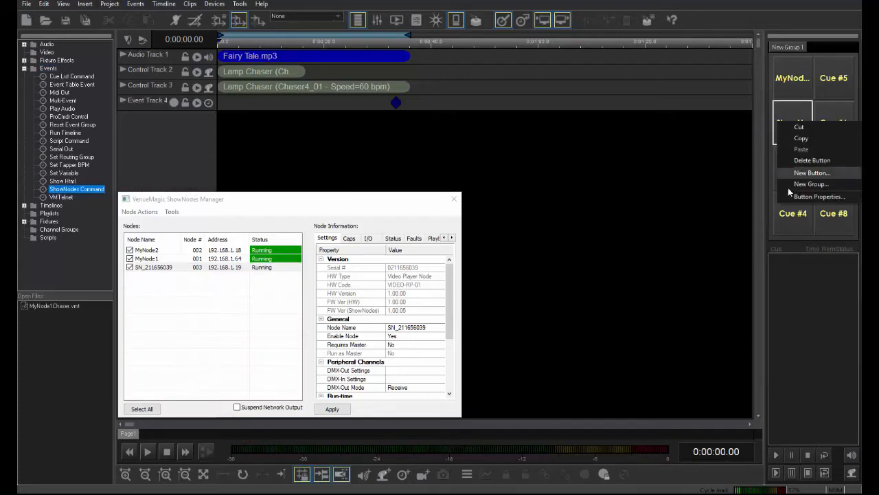
left_click(788, 196)
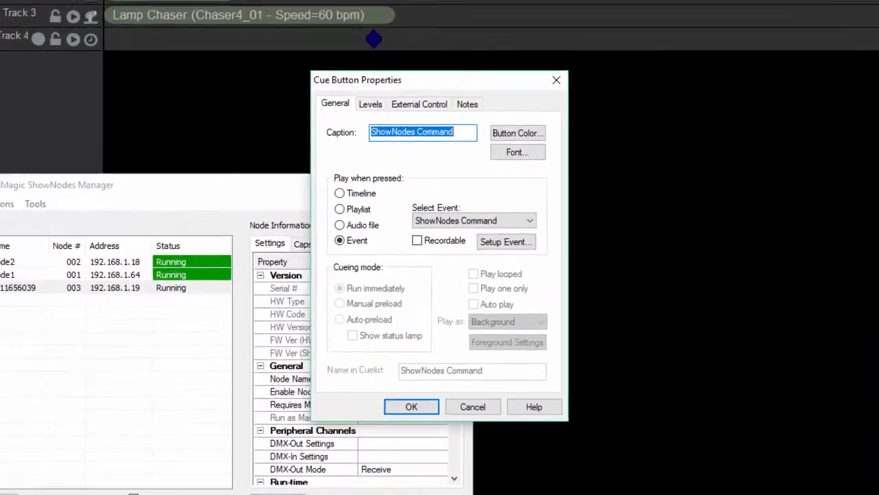
key("BackSpace")
type("MyVideo")
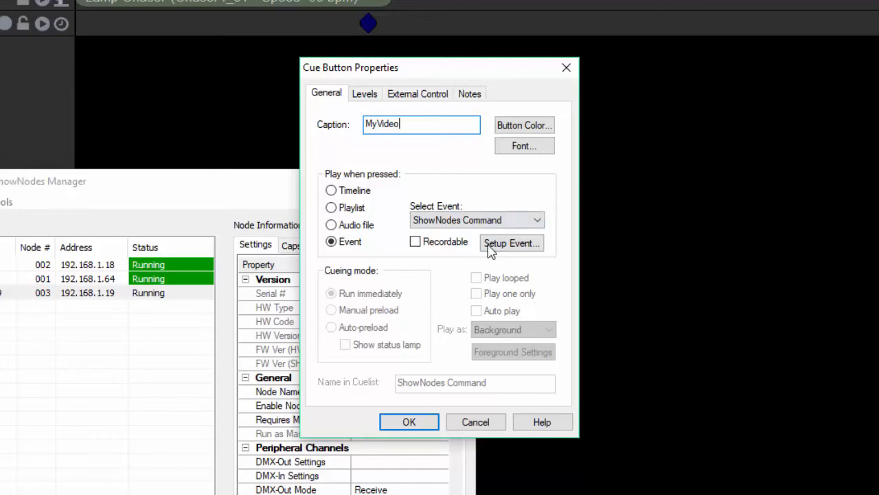
- Set up the MyVideo button's event with the looping ShowNodes command vplay-l "myvideo.mp4"
left_click(491, 246)
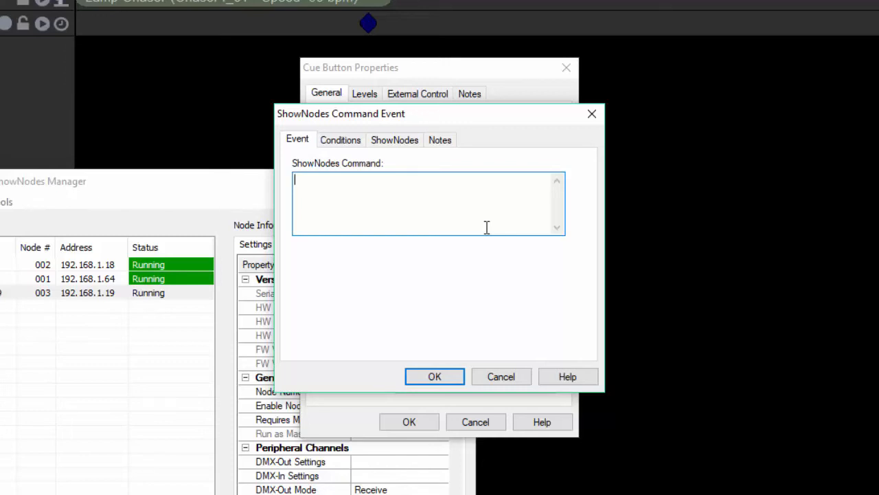
type("vplay")
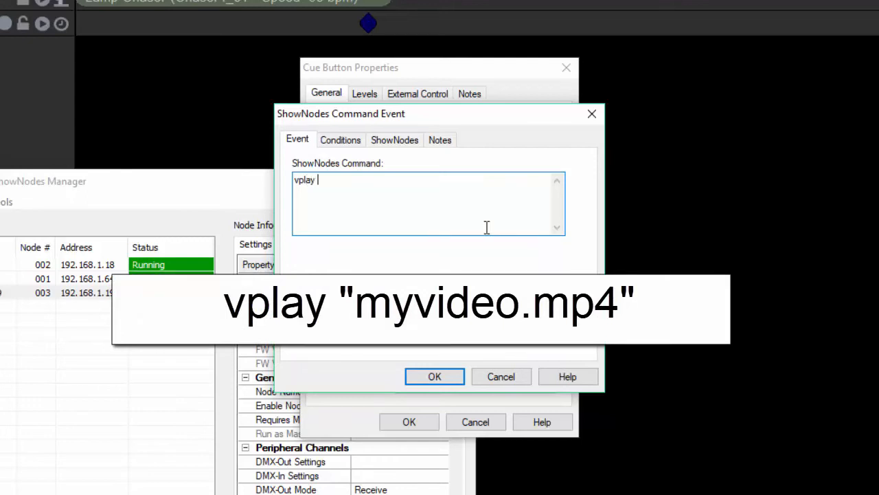
type(" \"myvideo.mp4\"")
left_click(316, 180)
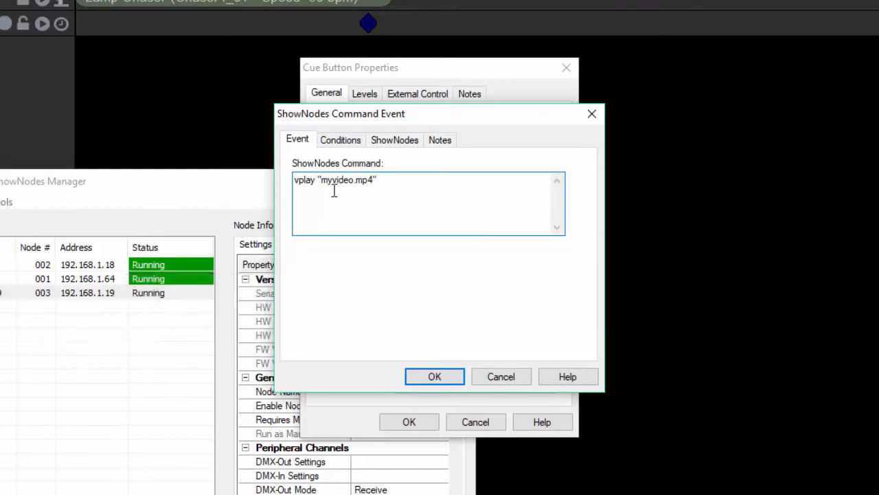
type("-l")
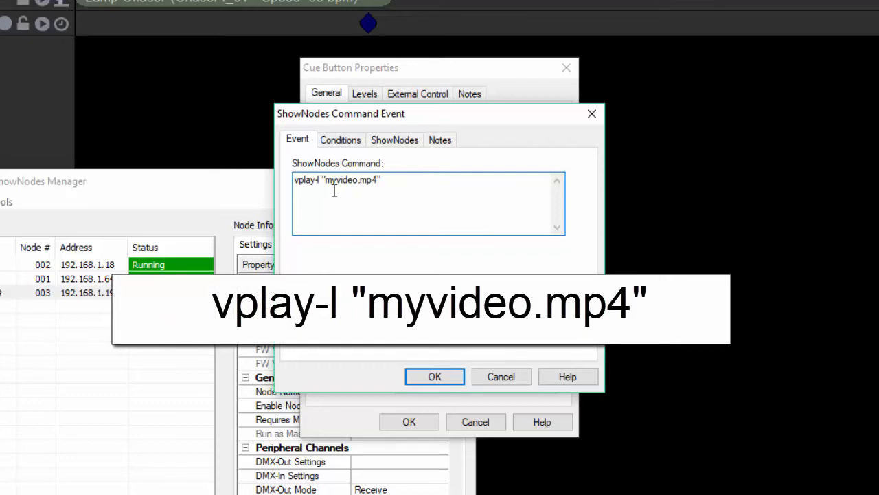
- Set the command's target ShowNodes device to SN_211656039 and accept the event and cue button settings
left_click(388, 142)
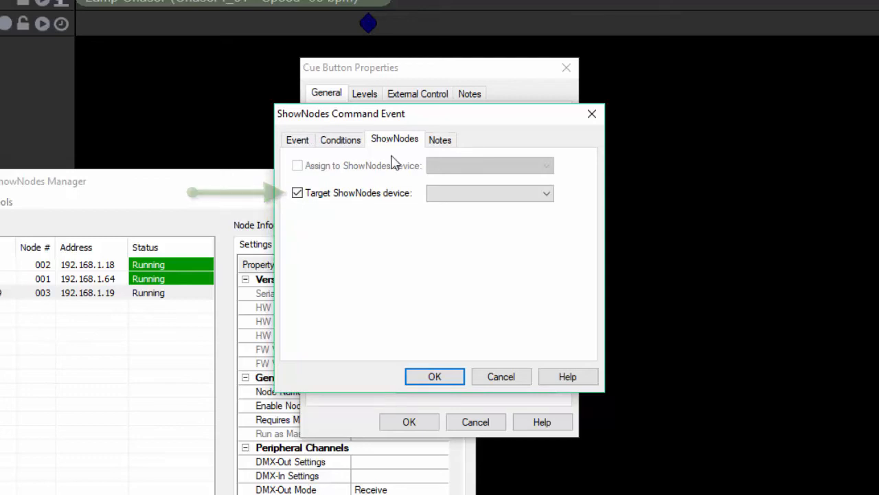
left_click(439, 194)
left_click(445, 240)
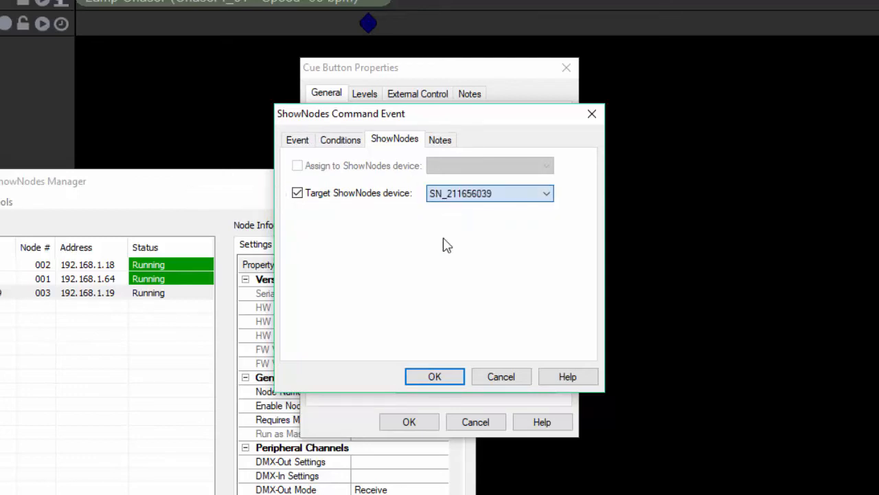
left_click(419, 375)
left_click(409, 424)
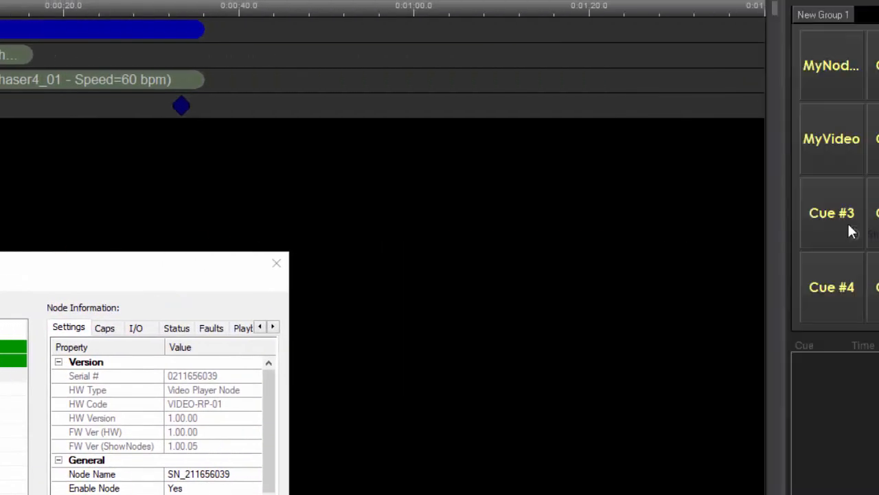
- Assign a ShowNodes Command event to the Cue #6 button and caption it Stop Video
left_click_drag(849, 225, 828, 156)
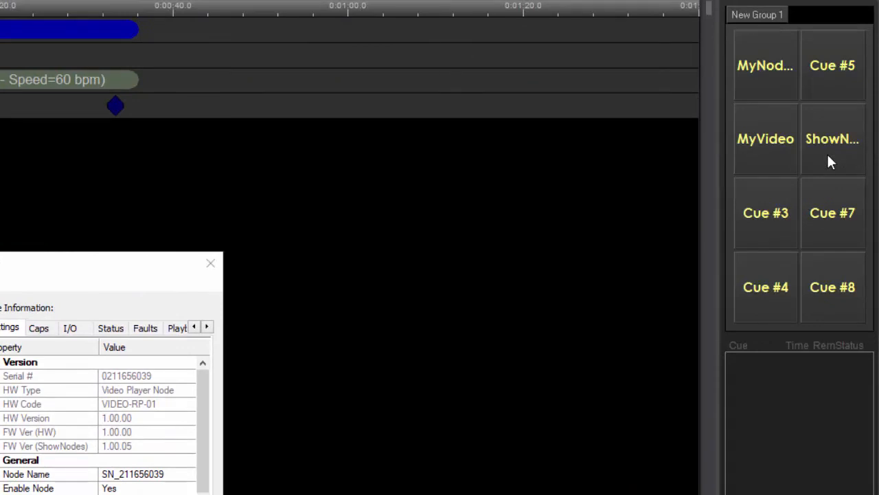
right_click(828, 158)
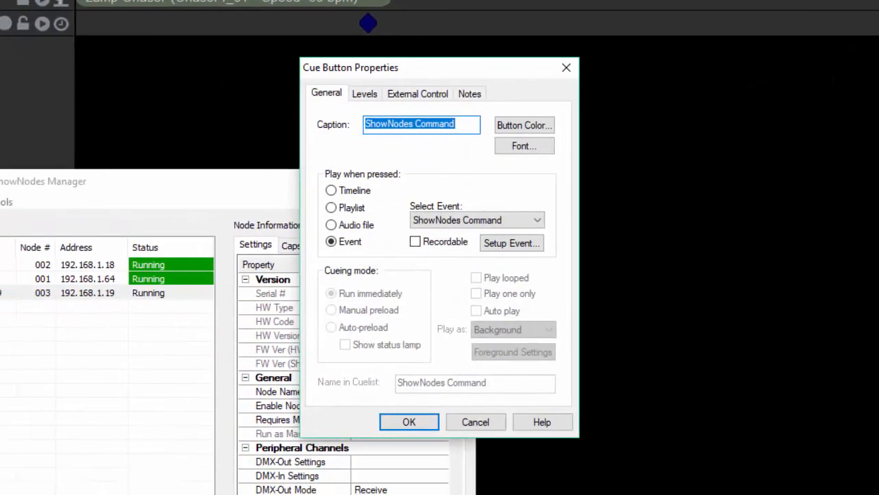
type("S")
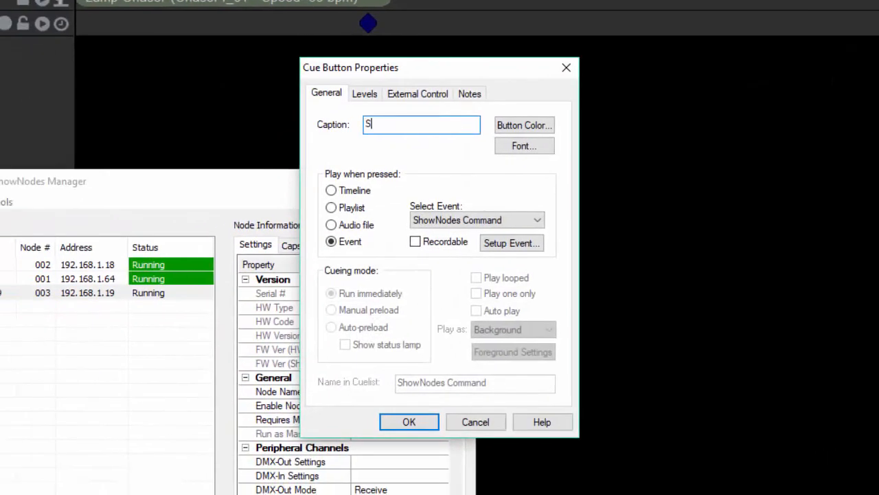
type("top Video")
- Enter vstop as the ShowNodes command in the Stop Video button's event setup
left_click(526, 244)
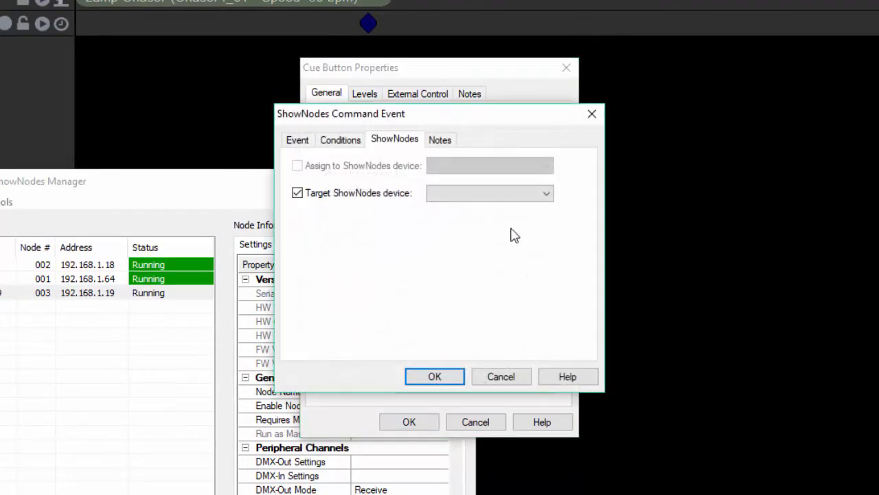
left_click(297, 140)
type("vstop")
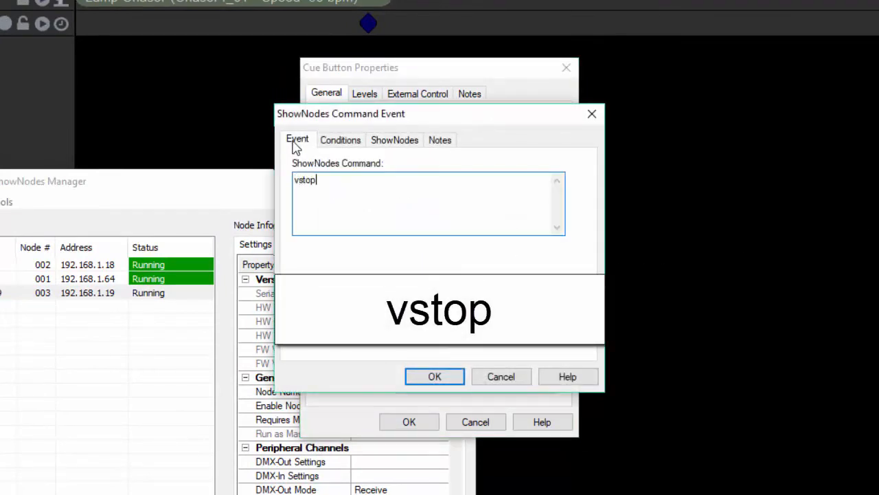